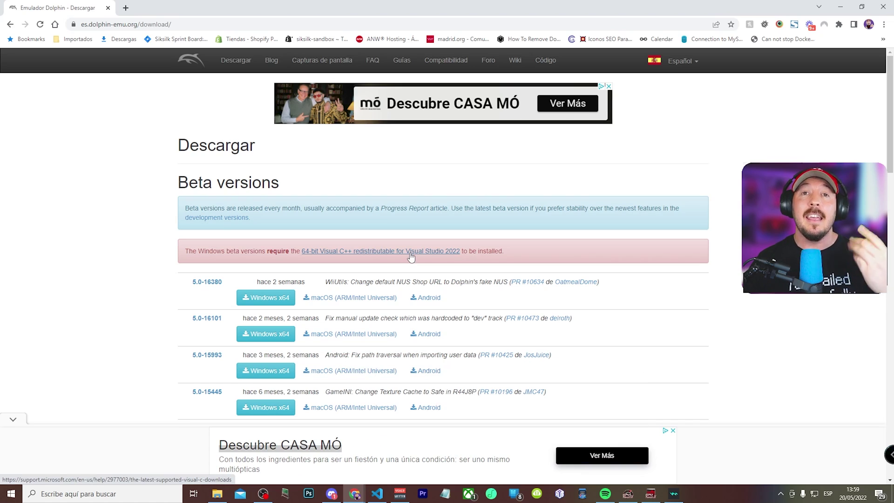
Step: Download the Windows x64 build of beta version 5.0-16380 and save dolphin-master-5.0-16380-x64.7z in the Descargas folder
scroll(411, 257, "down", 1)
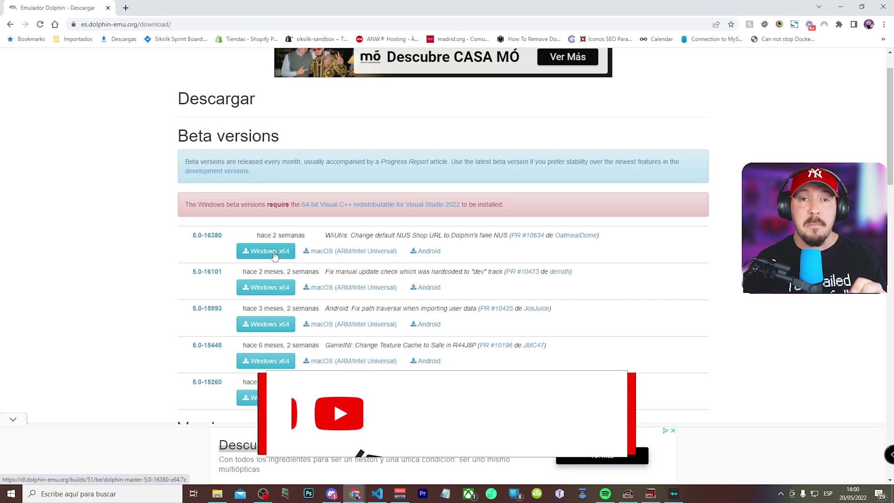
scroll(275, 255, "down", 20)
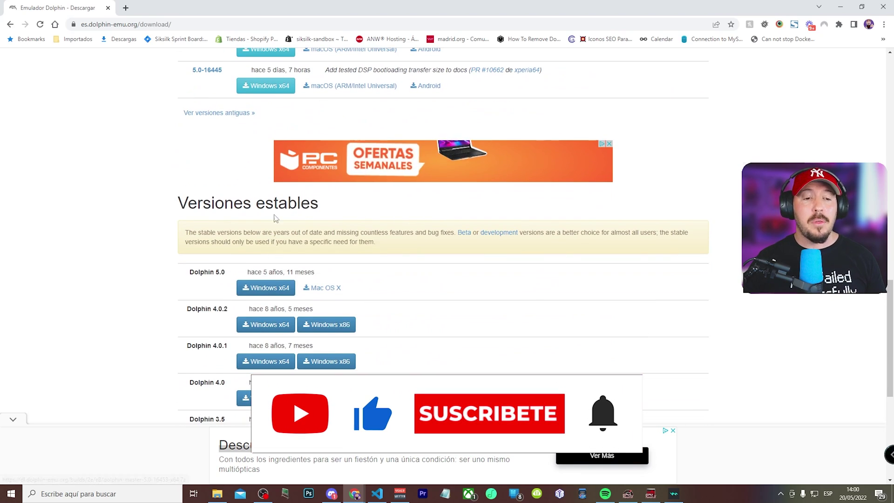
scroll(276, 181, "up", 2)
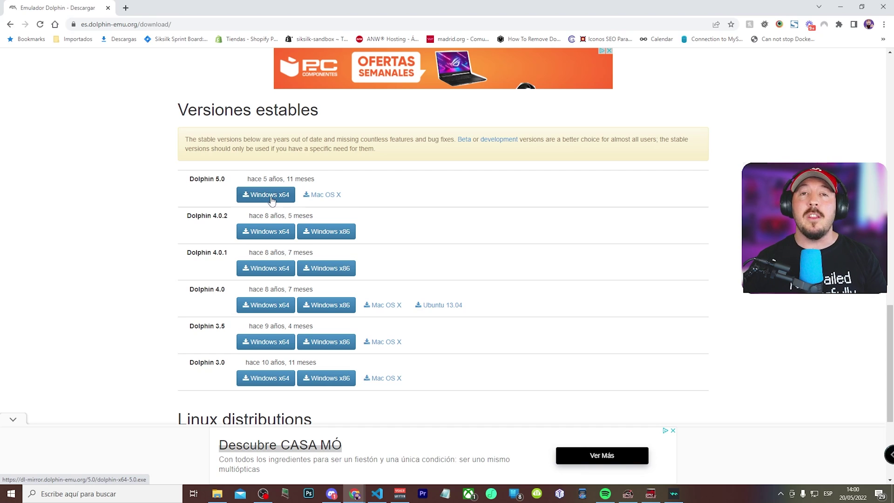
scroll(269, 200, "up", 15)
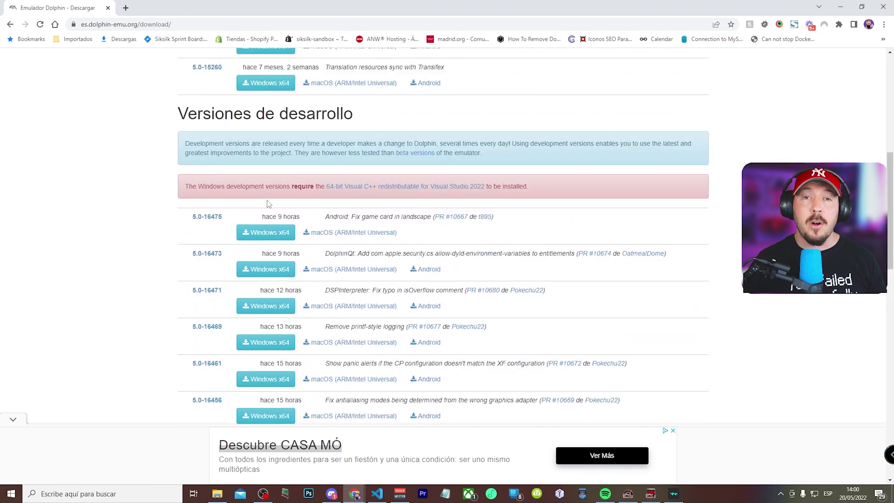
scroll(277, 233, "down", 3)
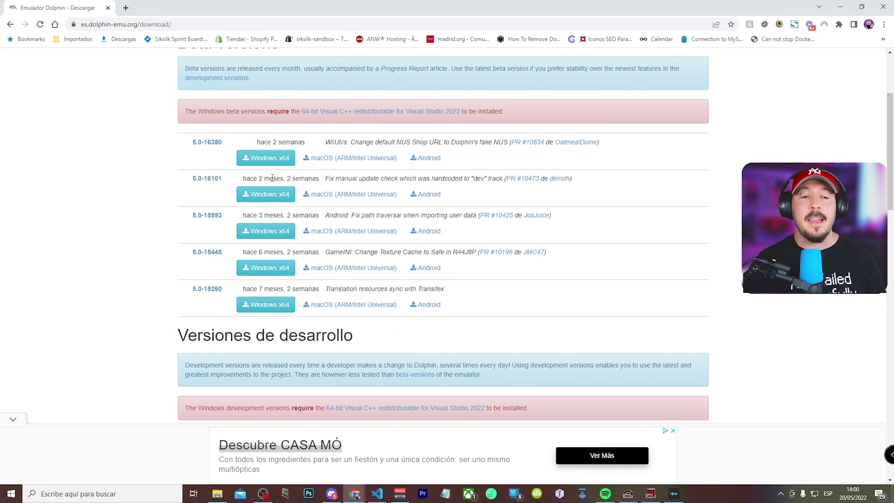
left_click(278, 158)
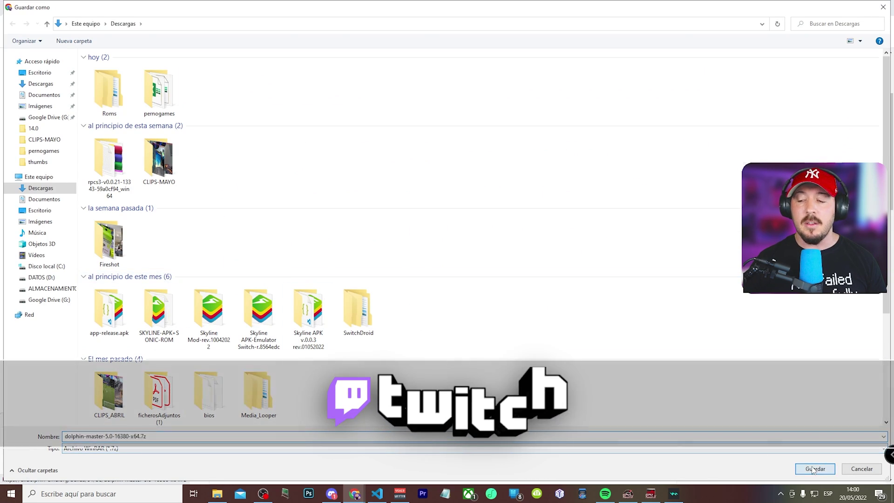
left_click(815, 468)
Step: Switch to File Explorer and extract the downloaded Dolphin archive in Descargas into its own dolphin-master-5.0-16380-x64 folder
left_click(217, 493)
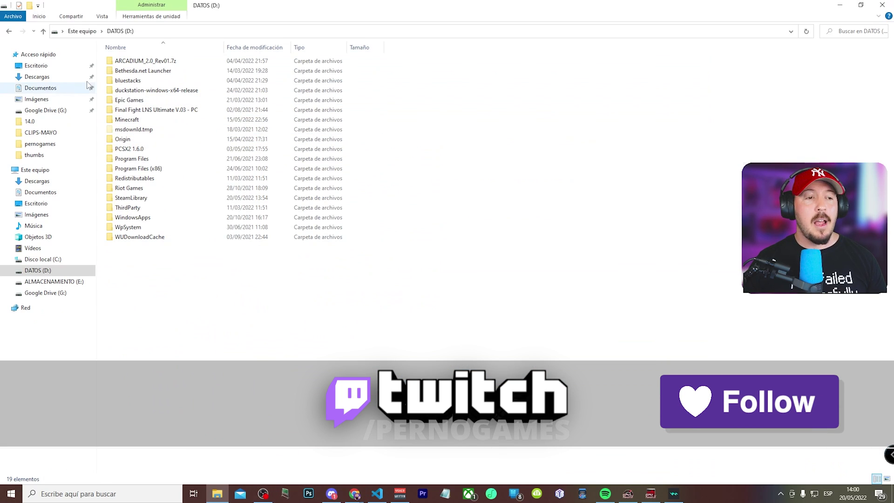
left_click(37, 76)
right_click(127, 75)
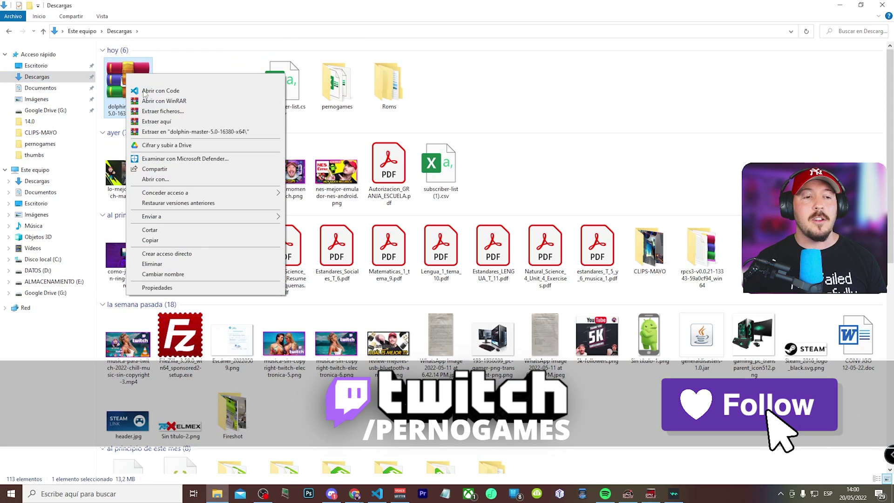
left_click(201, 132)
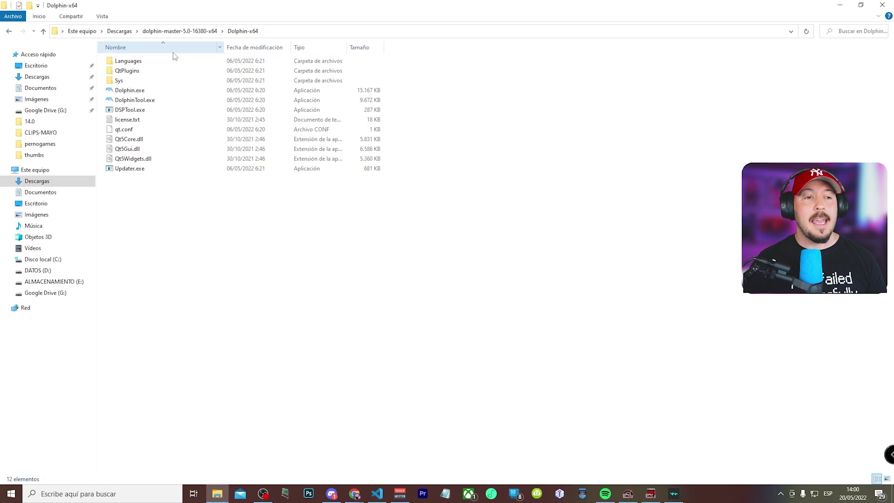
Step: Rename the extracted Dolphin-x64 folder as Dolphin
left_click(181, 31)
key("F2")
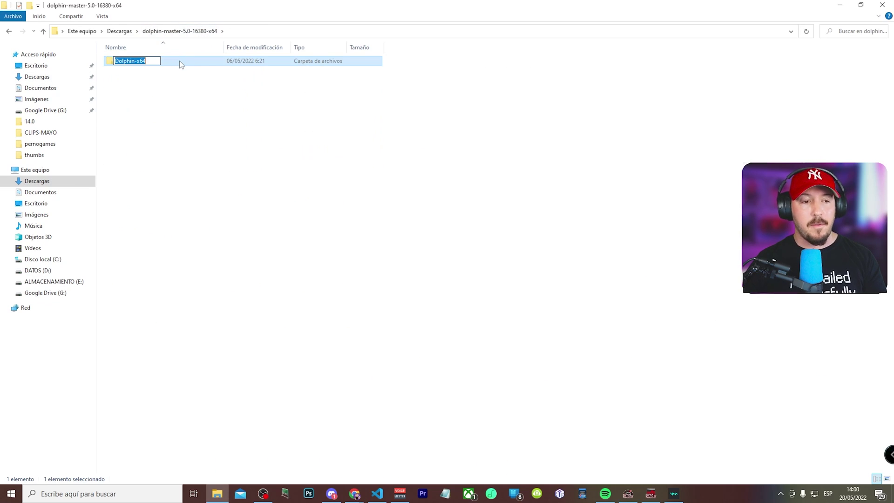
type("Dolphin")
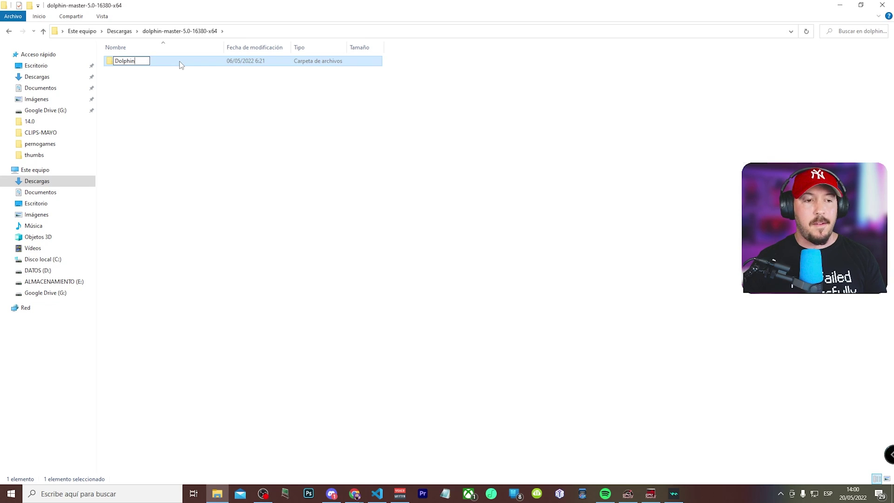
key("Return")
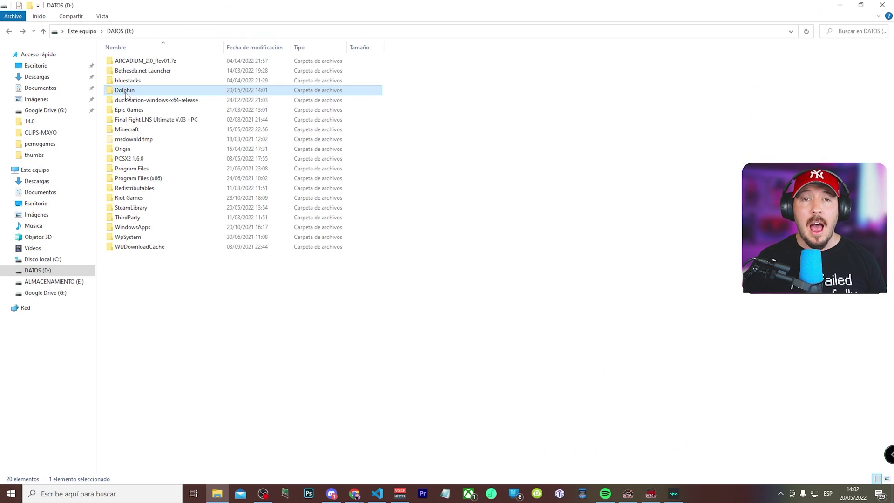
Step: Copy the Roms folder from Descargas into the Dolphin folder on drive D:
double_click(125, 93)
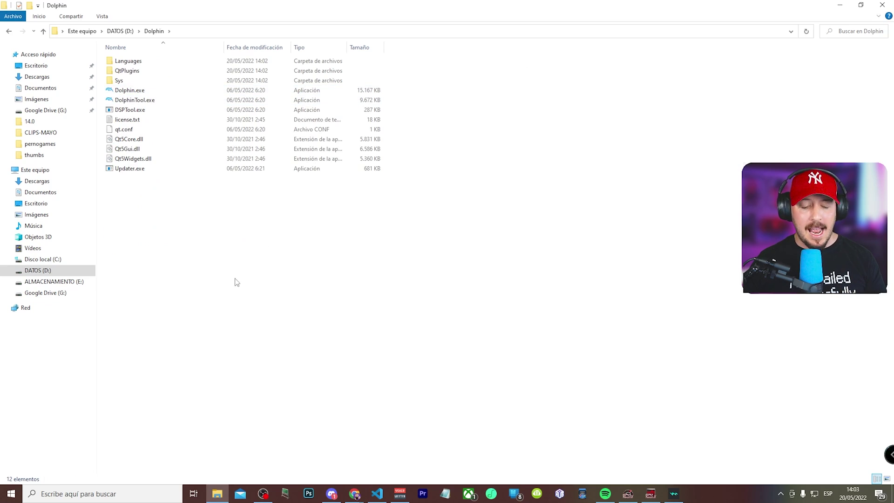
key("super+e")
left_click(36, 76)
mouse_move(217, 493)
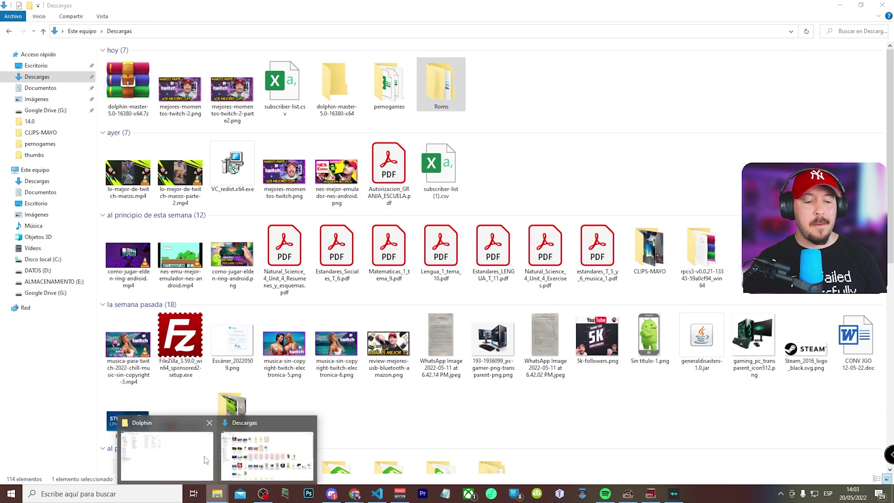
left_click(207, 460)
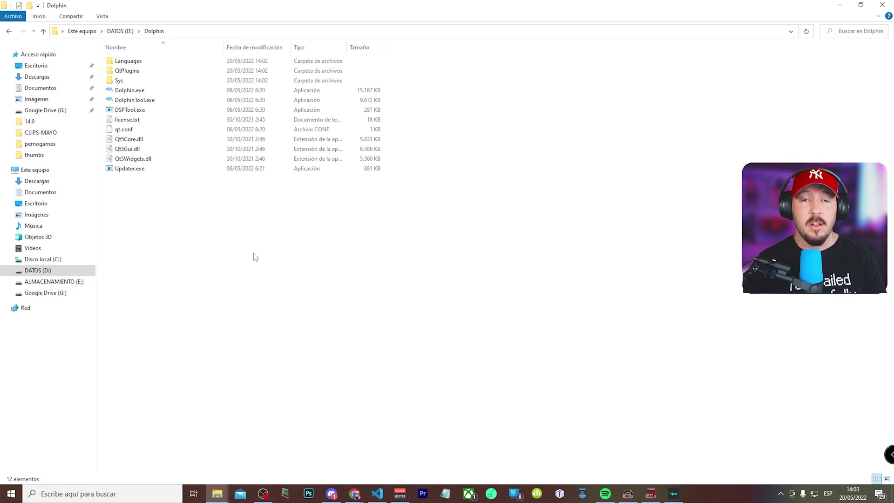
key("ctrl+v")
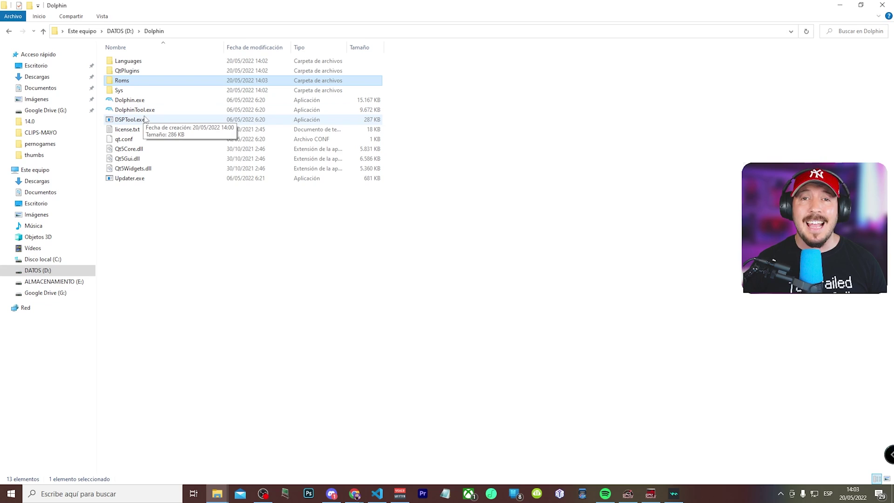
Step: Launch Dolphin.exe from the Dolphin folder and open the emulator's general configuration settings
left_click(135, 100)
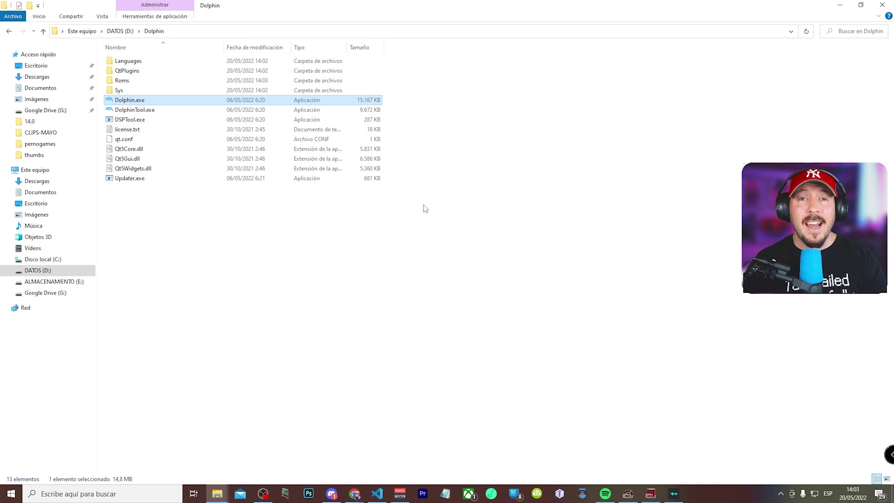
key("Return")
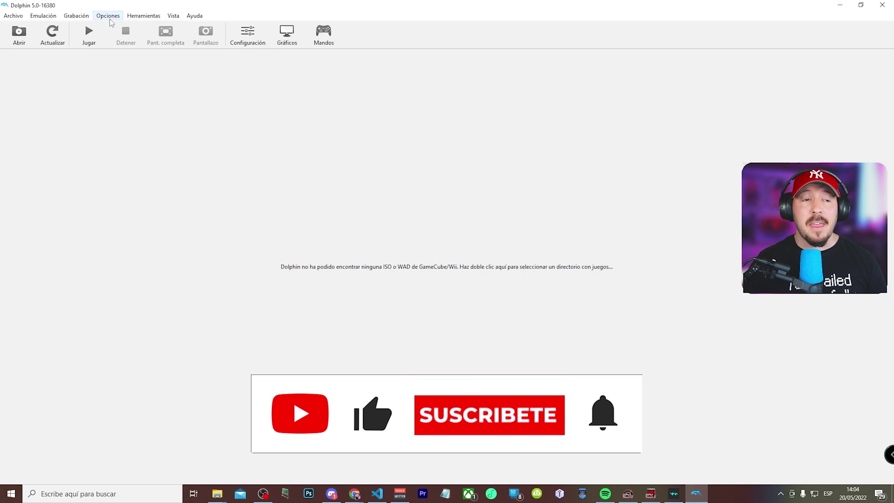
left_click(108, 16)
left_click(117, 31)
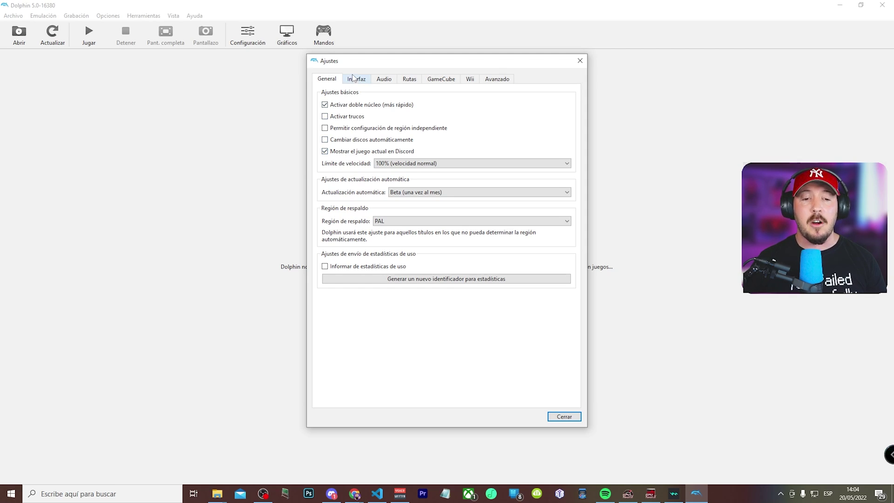
Step: Examine the speed limit and automatic update options in the general settings without changing them
left_click(398, 163)
scroll(410, 214, "down", 1)
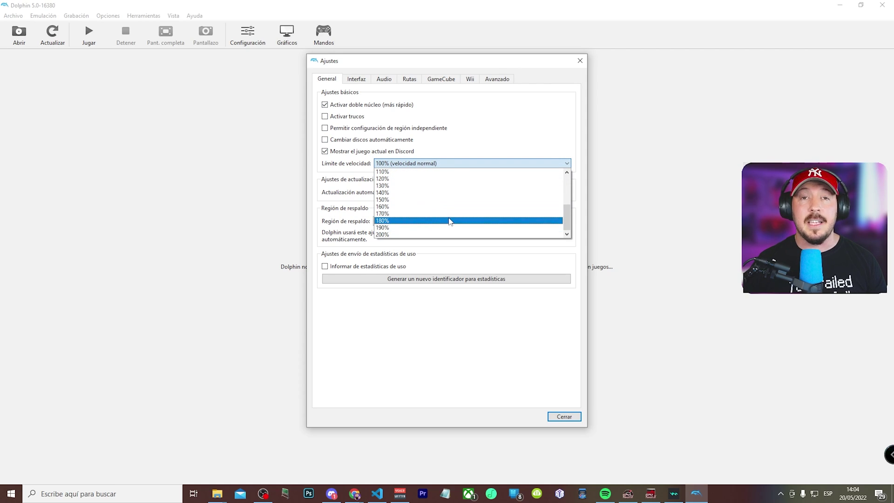
scroll(436, 221, "up", 4)
scroll(436, 220, "down", 4)
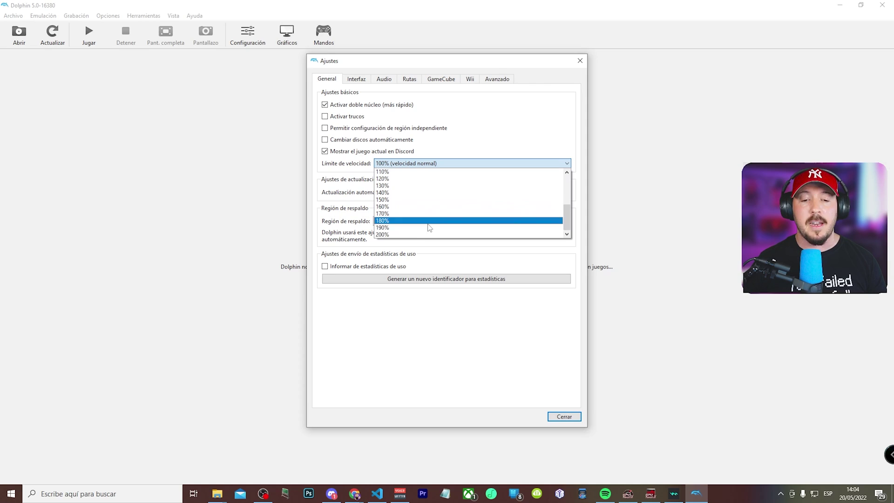
left_click(523, 136)
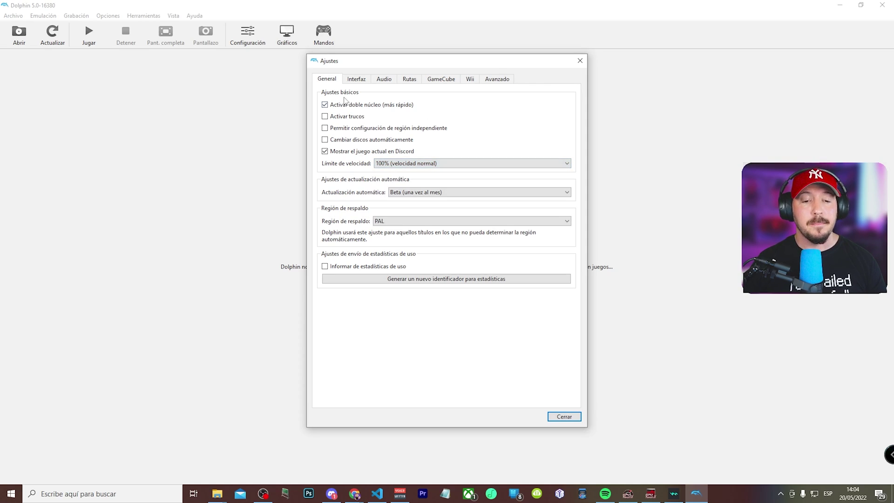
left_click(419, 192)
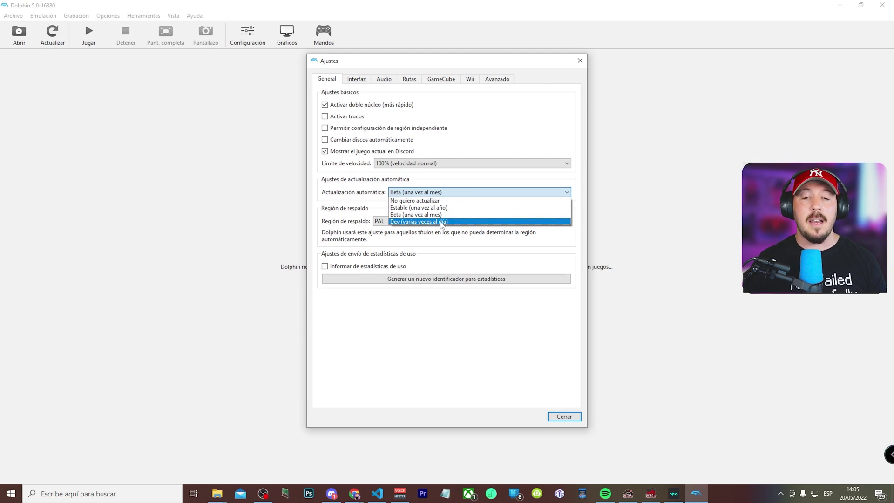
left_click(483, 124)
Step: Review the interface settings and the audio settings, including the available audio backends
left_click(365, 79)
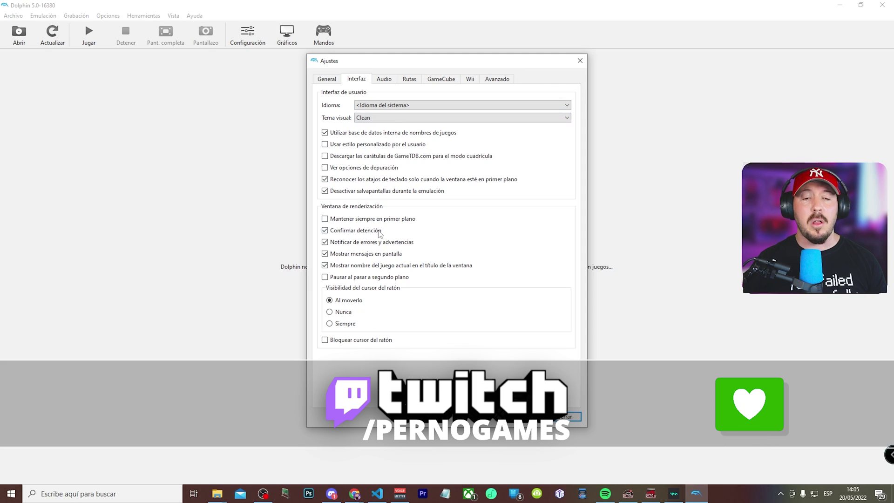
left_click(384, 81)
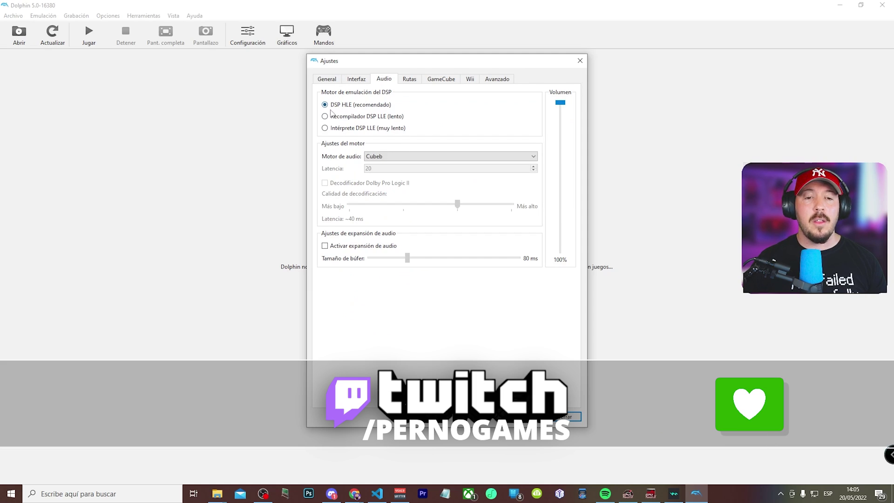
left_click(400, 156)
left_click(442, 147)
Step: Add D:\Dolphin\Roms as a game folder in the path settings
left_click(409, 79)
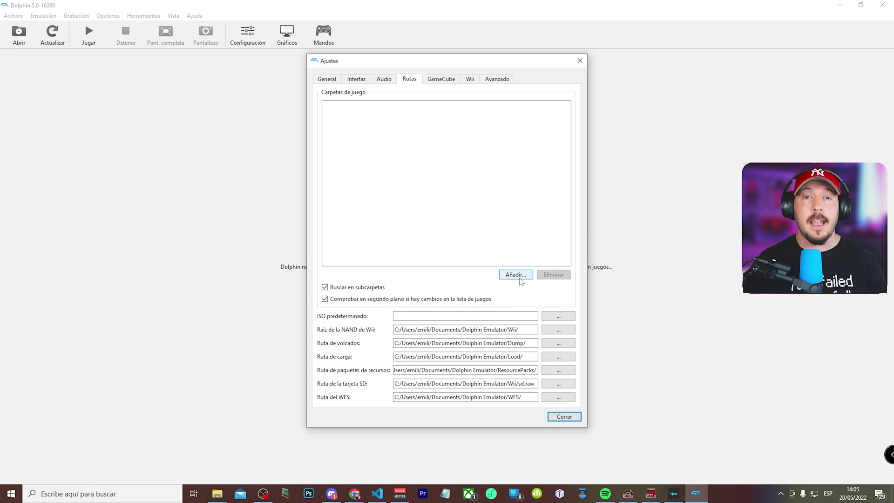
left_click(516, 275)
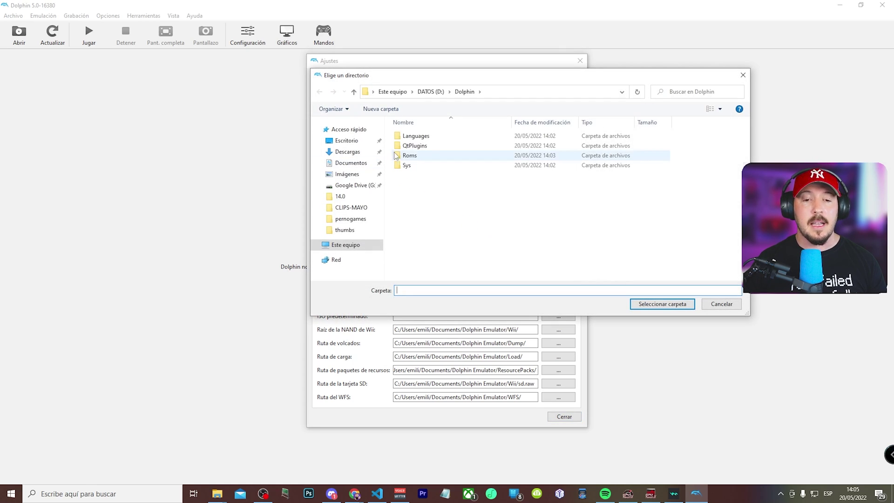
double_click(410, 156)
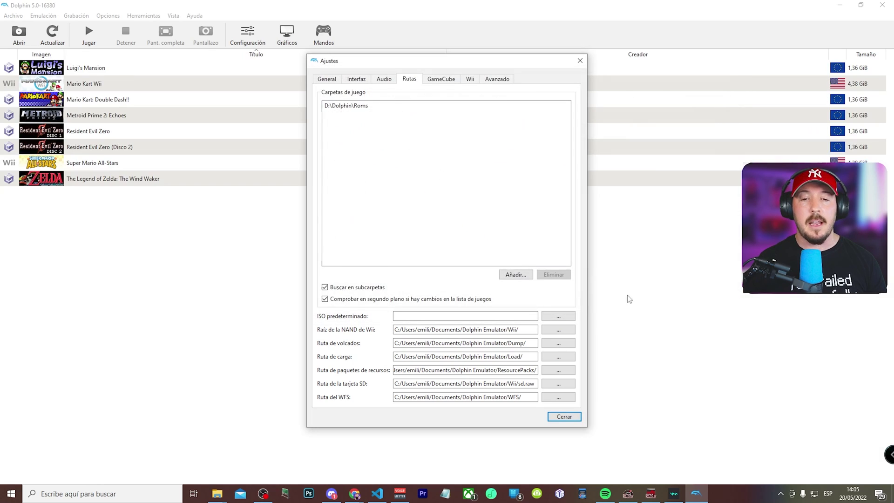
left_click(664, 304)
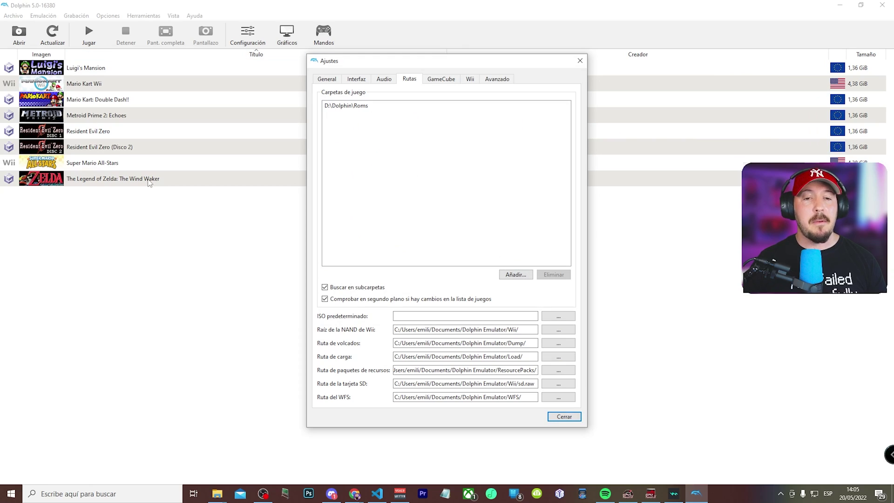
Step: Review the GameCube, Wii and advanced settings, checking the Wii aspect ratio, system language and sound options, and close the settings
left_click(436, 80)
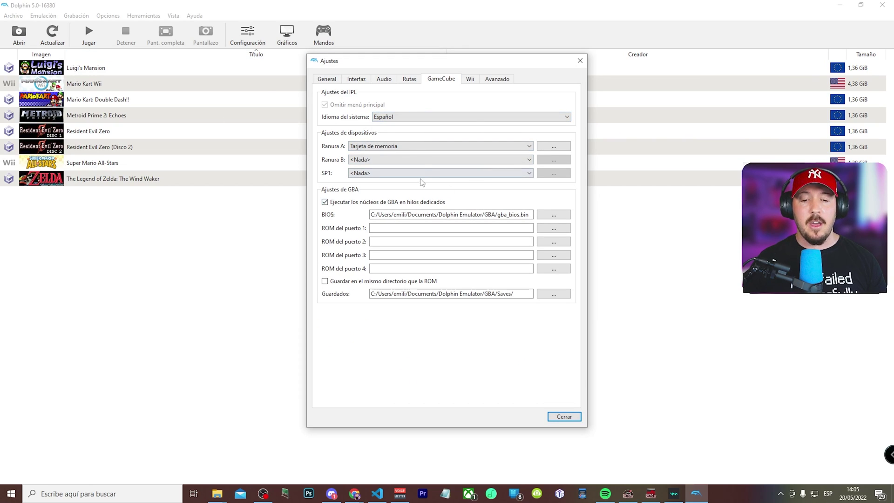
left_click(470, 79)
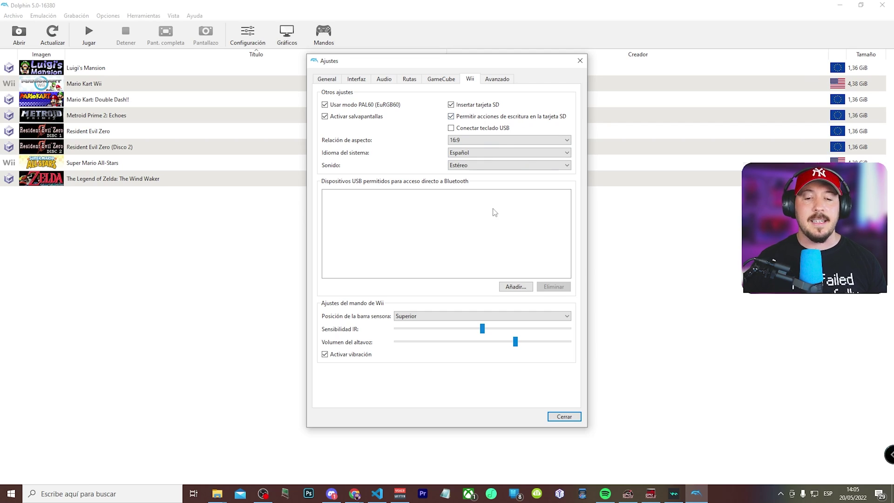
left_click(470, 139)
left_click(469, 157)
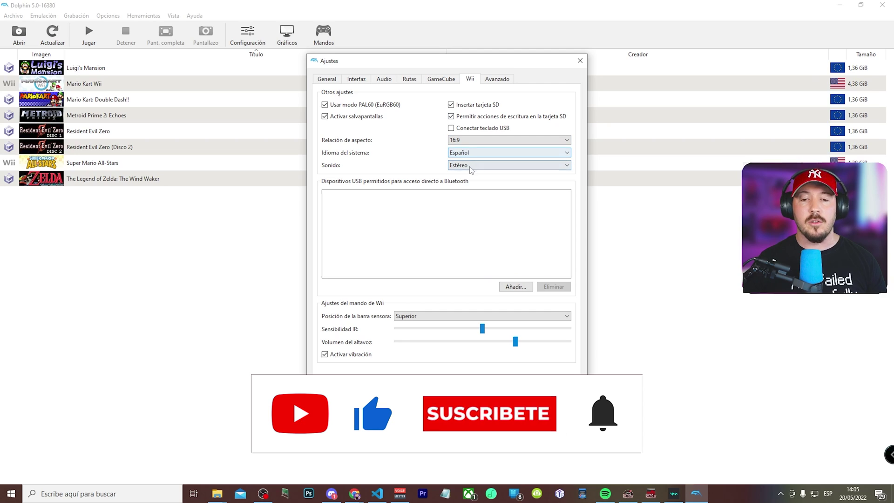
left_click(470, 165)
left_click(470, 172)
left_click(497, 79)
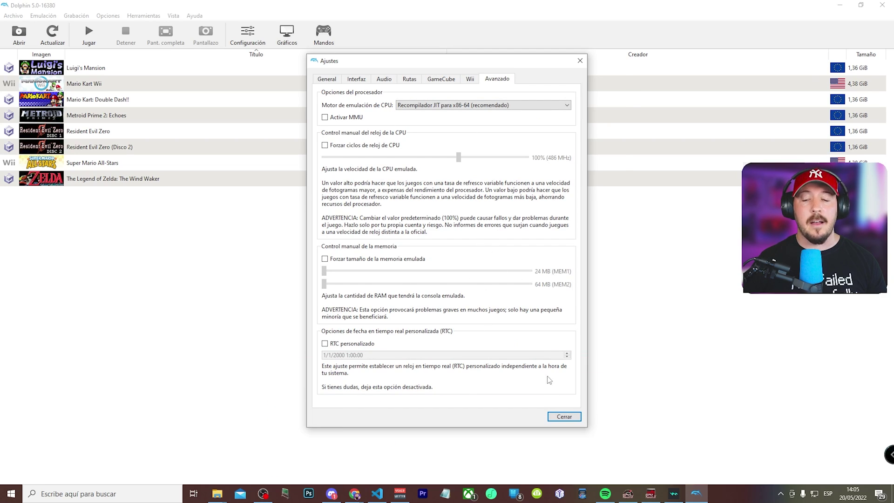
left_click(562, 416)
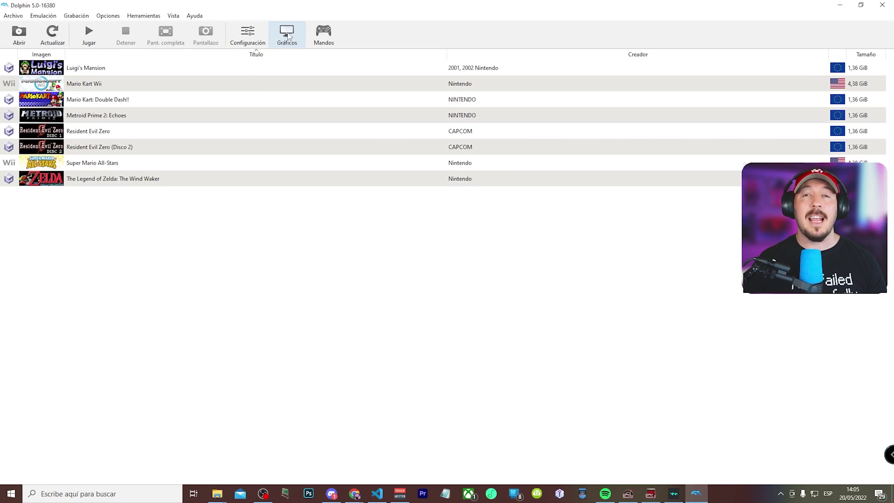
Step: Set the graphics engine to Direct3D 12 and select the NVIDIA GeForce RTX 3060 as the adapter
left_click(288, 34)
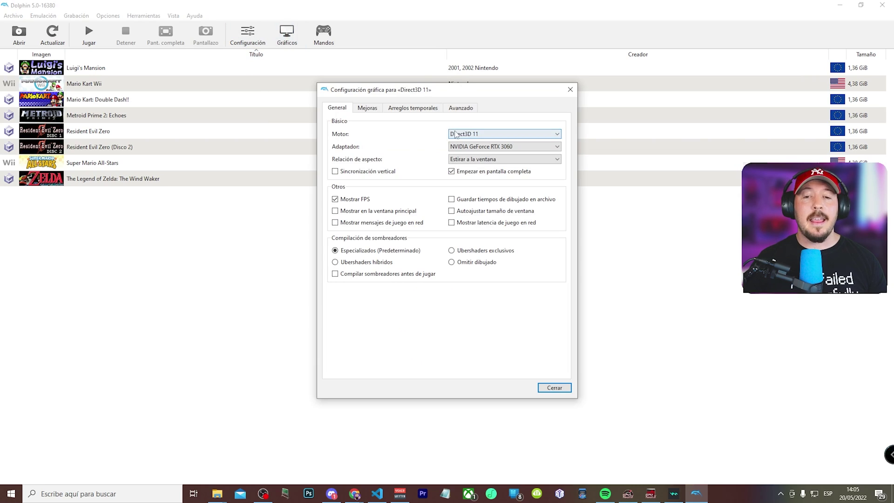
left_click(479, 135)
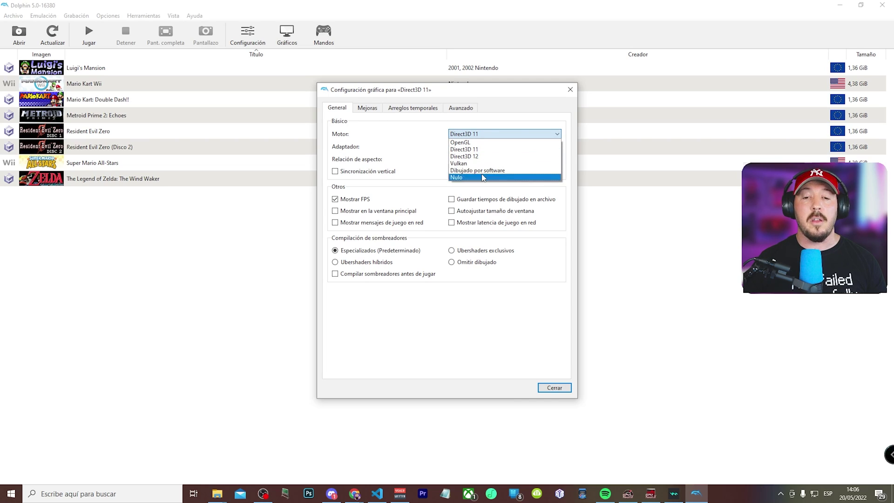
left_click(486, 157)
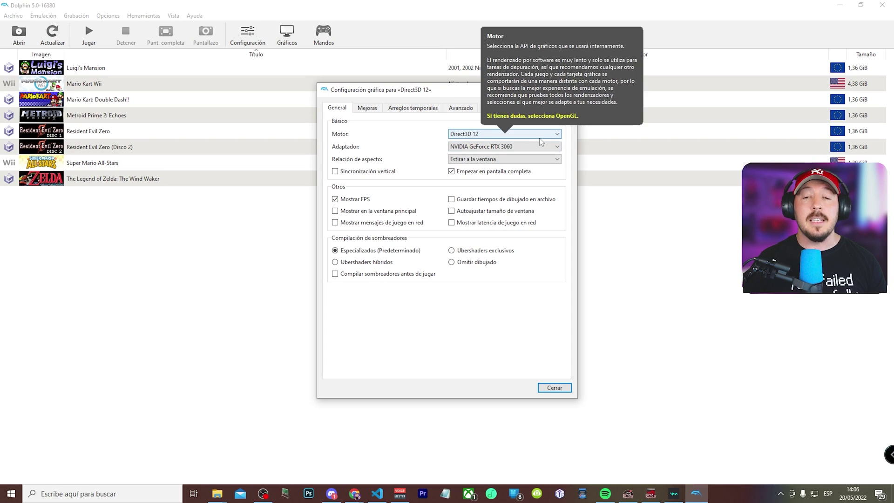
left_click(501, 147)
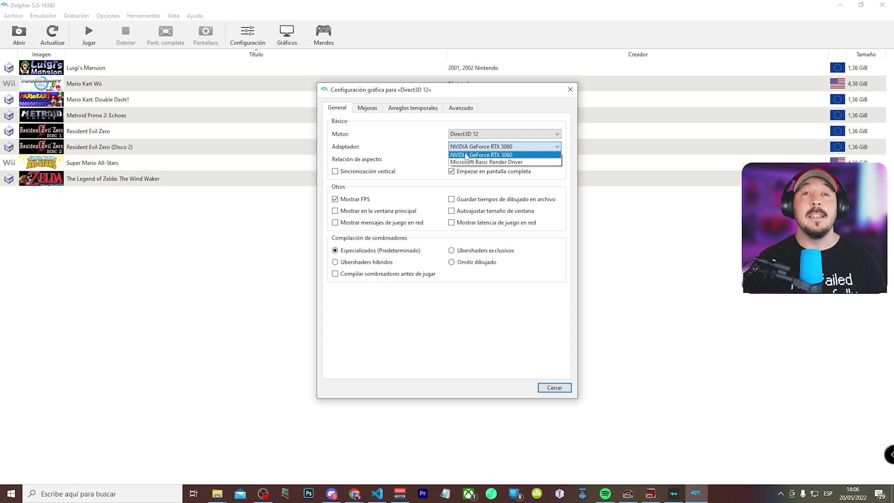
left_click(466, 157)
Step: Examine the aspect ratio, full-screen start, vertical sync, FPS display and shader compilation options in the general graphics settings
left_click(472, 161)
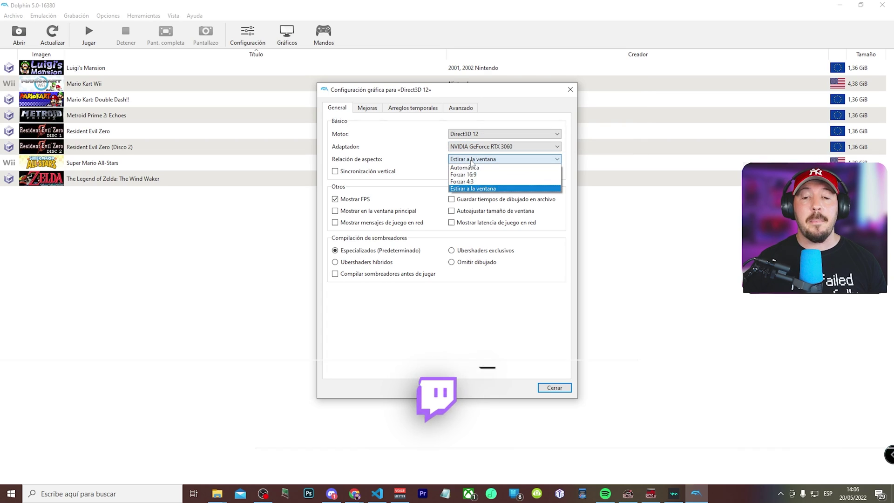
left_click(438, 164)
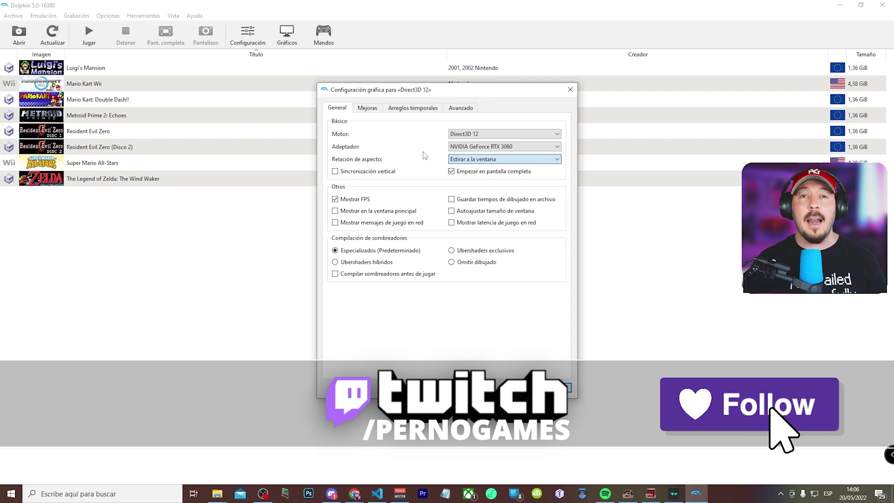
left_click(451, 170)
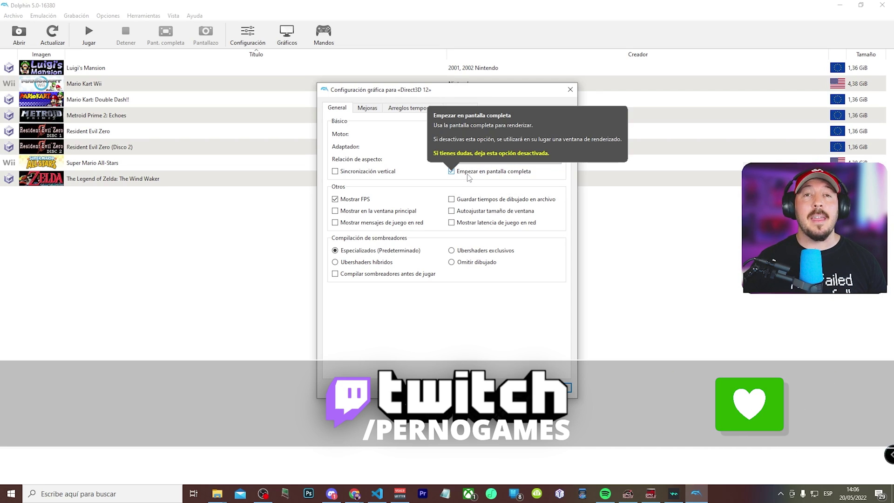
mouse_move(365, 177)
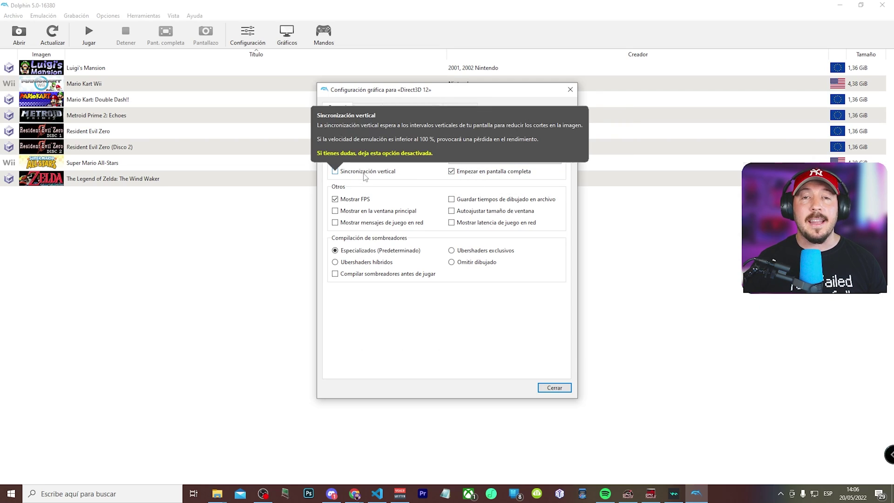
mouse_move(359, 202)
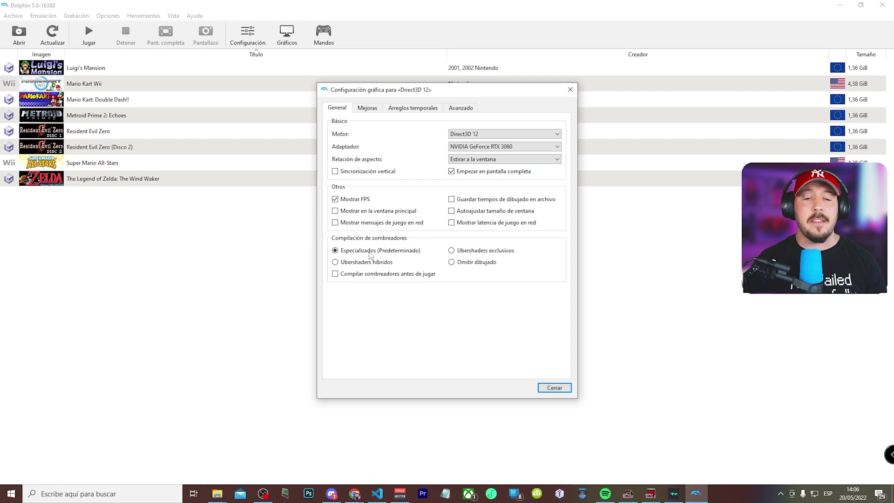
mouse_move(378, 254)
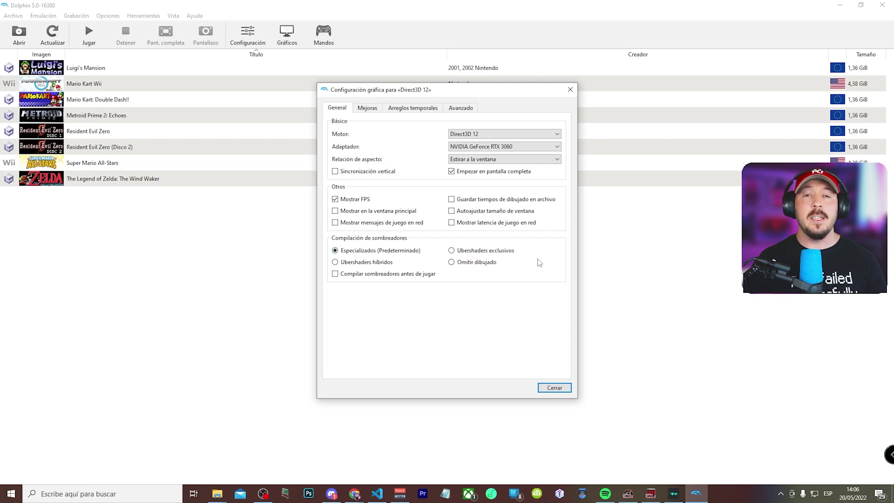
mouse_move(483, 255)
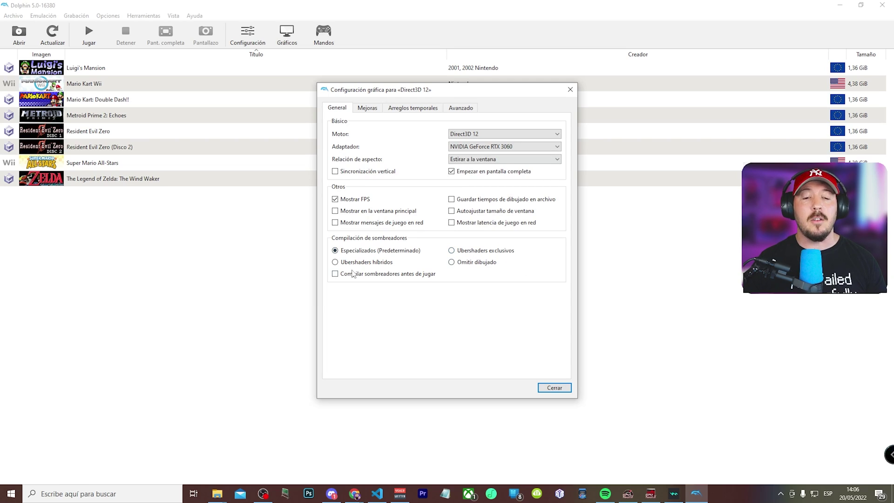
mouse_move(371, 258)
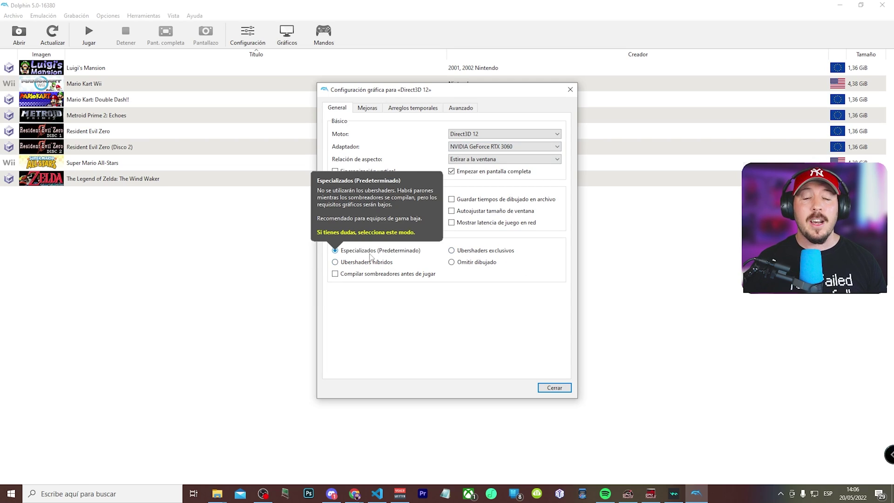
Step: Select Nativa x3 (1920x1584) a 1080p as the internal resolution in the graphics enhancements
left_click(368, 108)
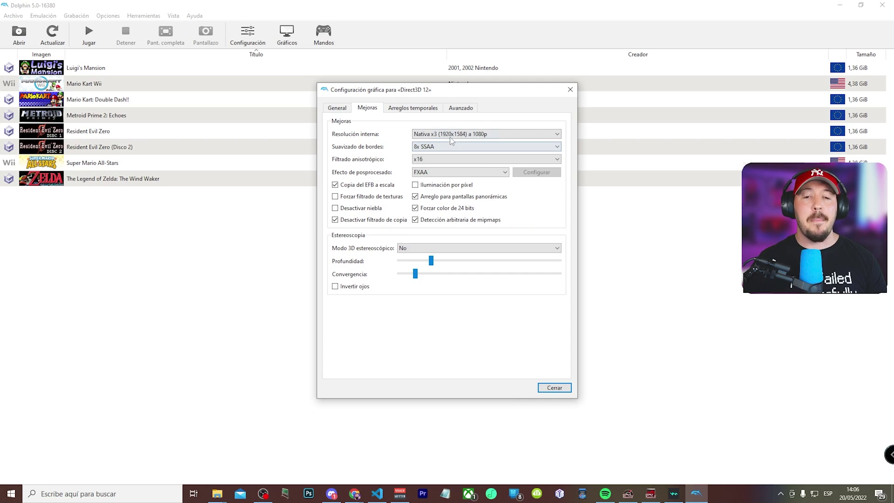
left_click(486, 134)
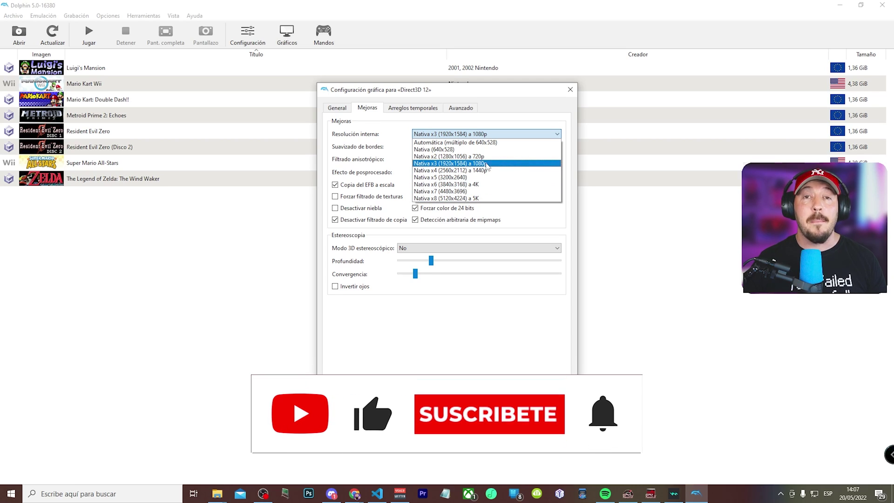
left_click(485, 164)
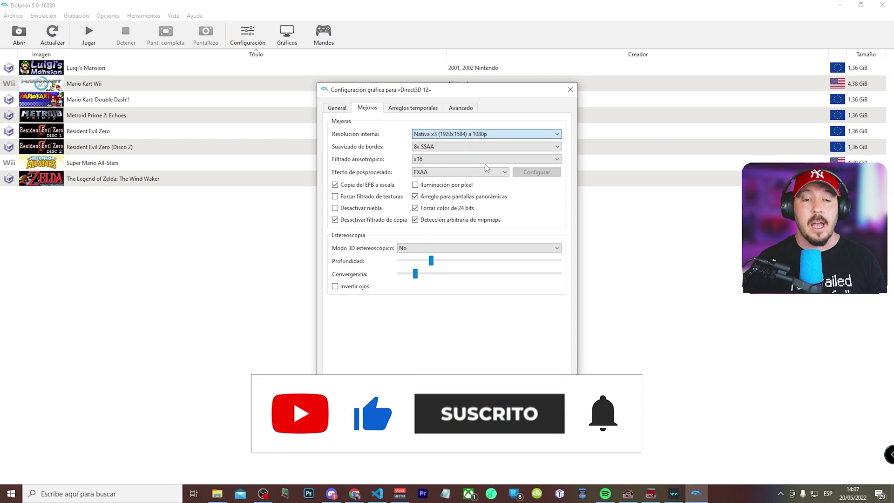
Step: Check the edge smoothing and anisotropic filtering settings, and select FXAA as the post-processing effect
left_click(438, 146)
left_click(393, 153)
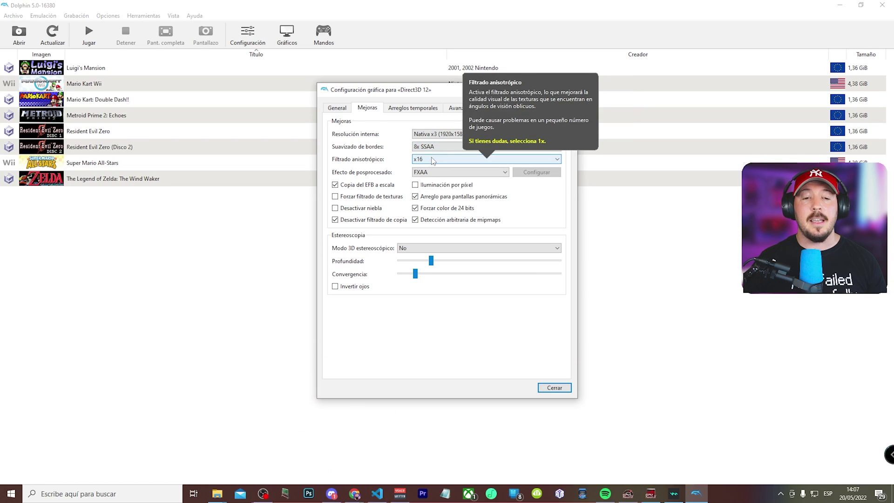
left_click(415, 158)
left_click(399, 149)
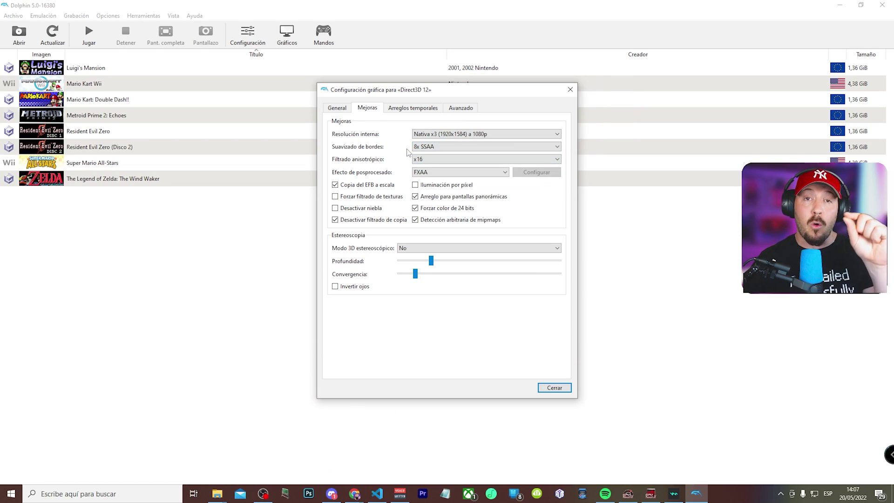
left_click(450, 174)
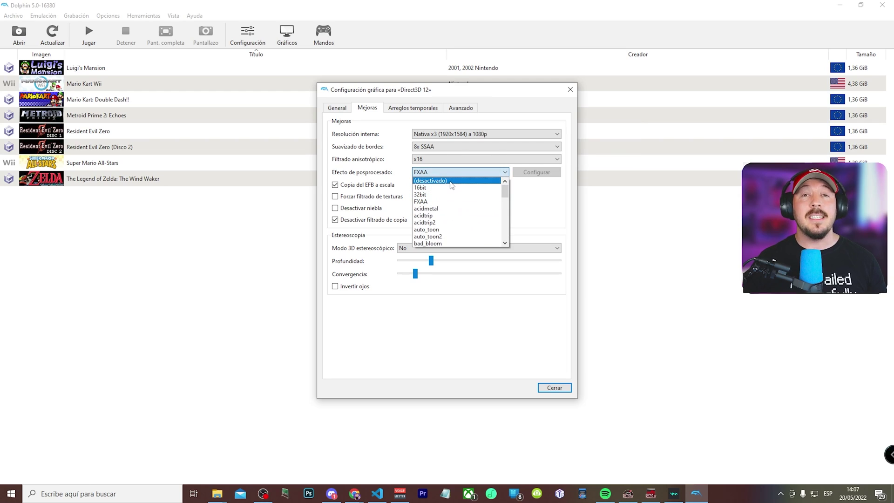
left_click(443, 201)
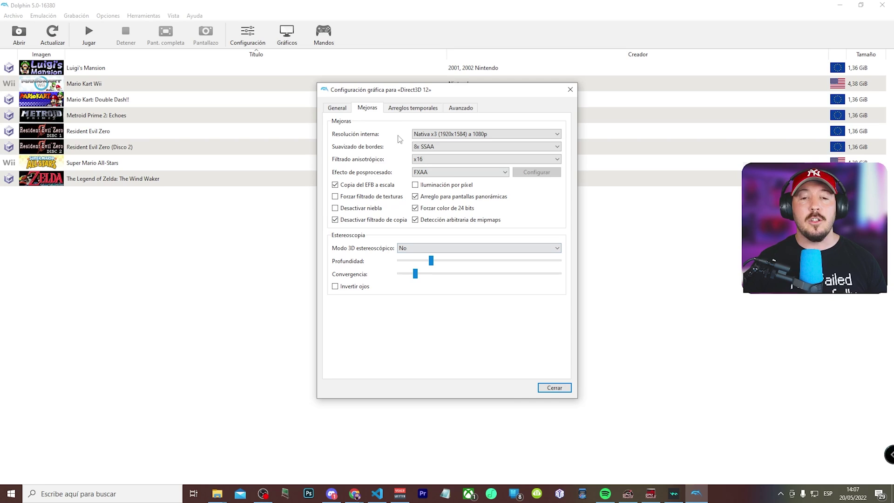
Step: Review the temporary fixes, including GPU texture decoding, and the advanced graphics options, and close the graphics settings
left_click(400, 109)
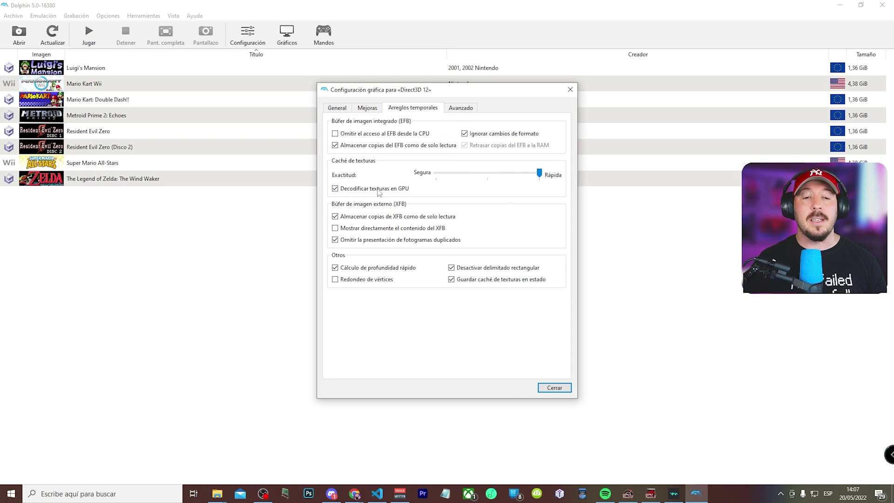
mouse_move(365, 194)
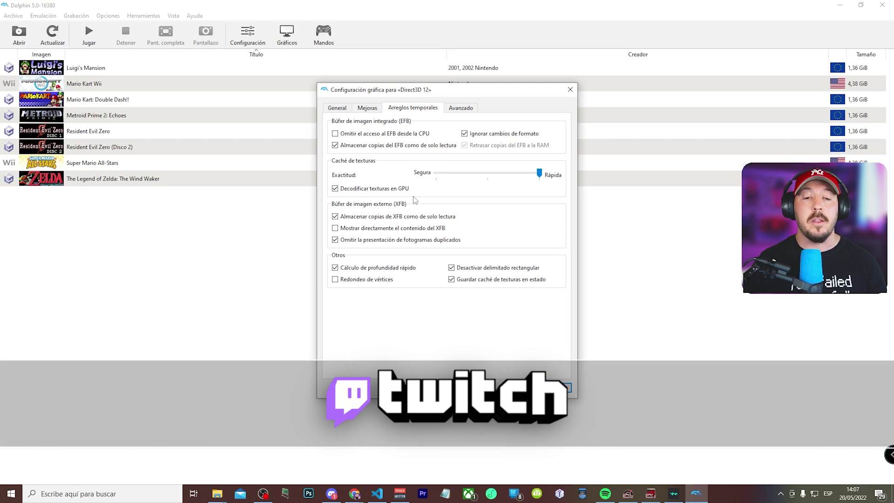
key("ctrl+Tab")
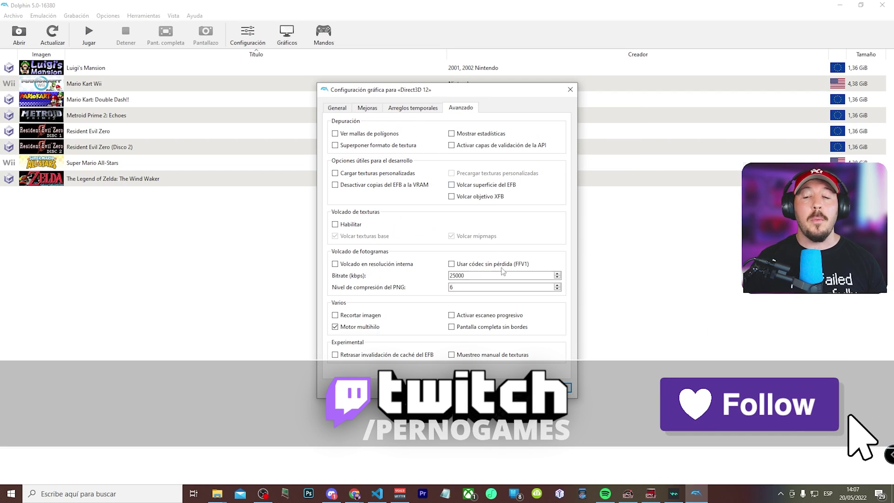
left_click(554, 387)
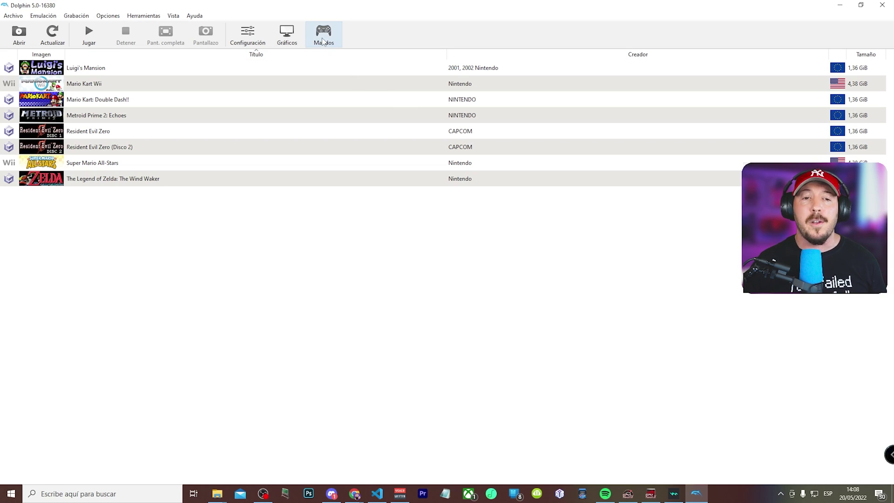
Step: Open the configuration of the GameCube controller in port 1 and choose WGInput/0/Sony DualShock4 Gamepad as its device
left_click(323, 42)
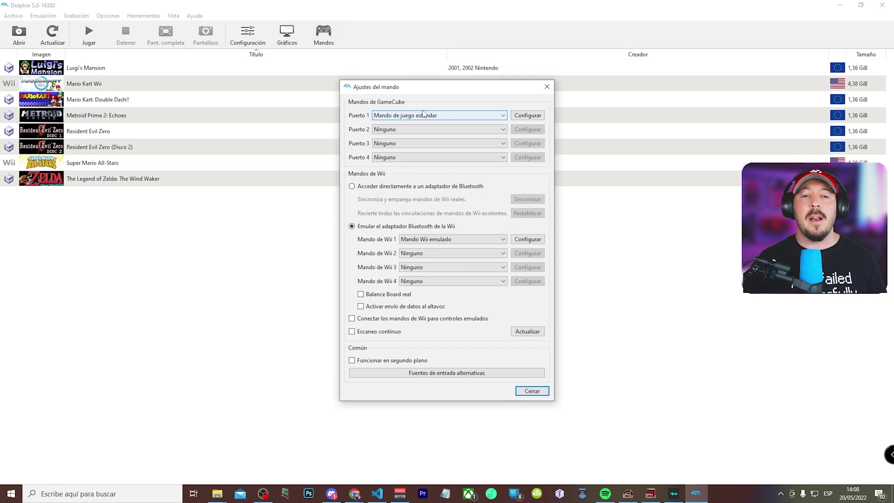
left_click(528, 115)
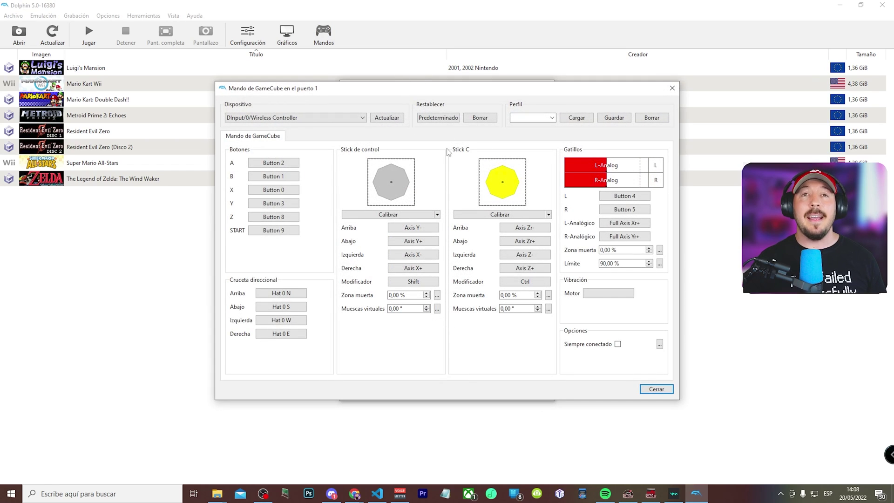
left_click(298, 118)
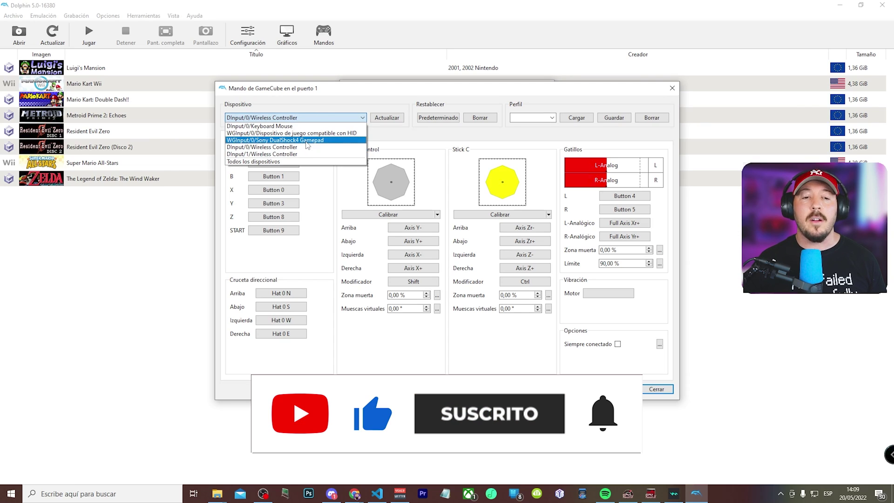
left_click(306, 141)
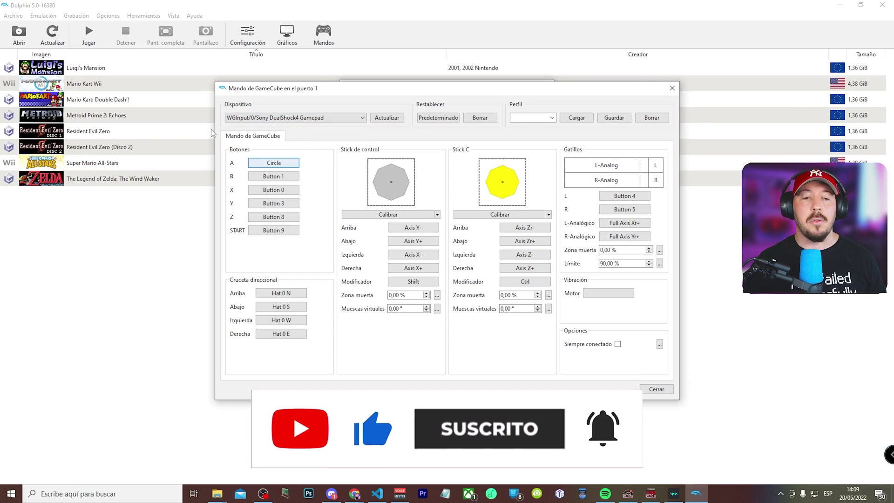
Step: Map the D-pad, sticks, triggers and buttons (A Circle, B Cross, X Square, Y Triangle, Z Share, START Options), and close the controller settings
left_click(262, 176)
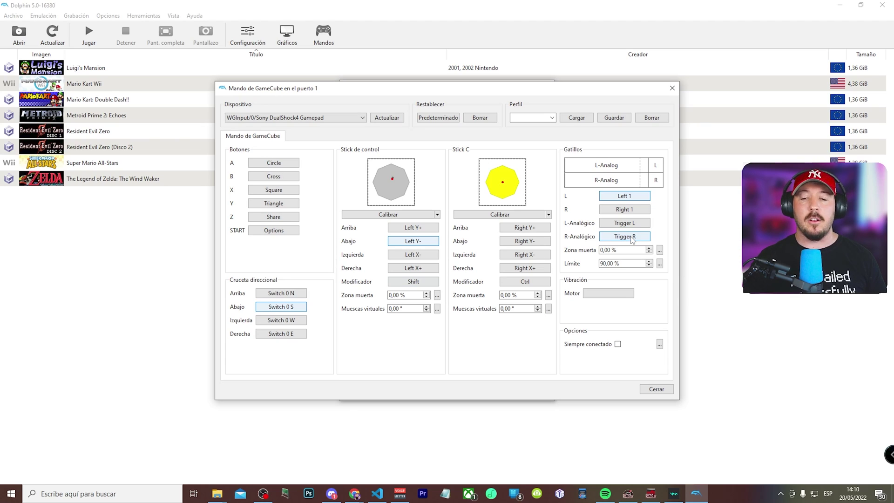
left_click(632, 237)
left_click(657, 389)
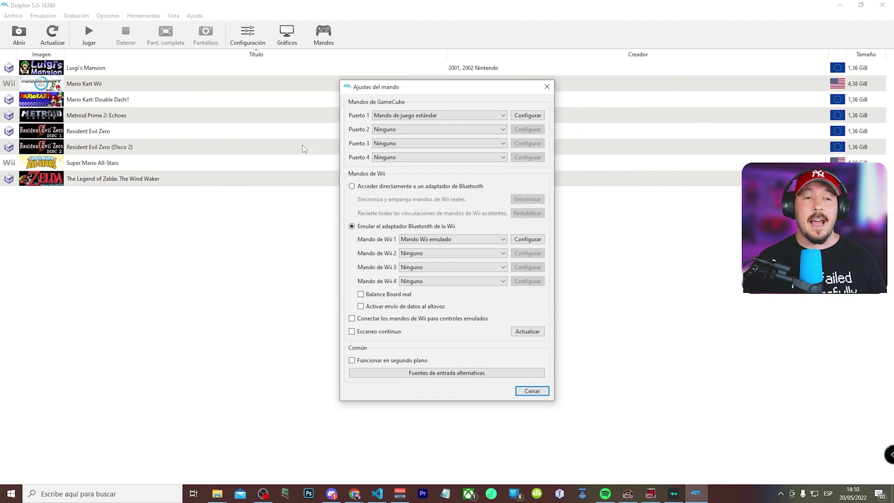
left_click(532, 391)
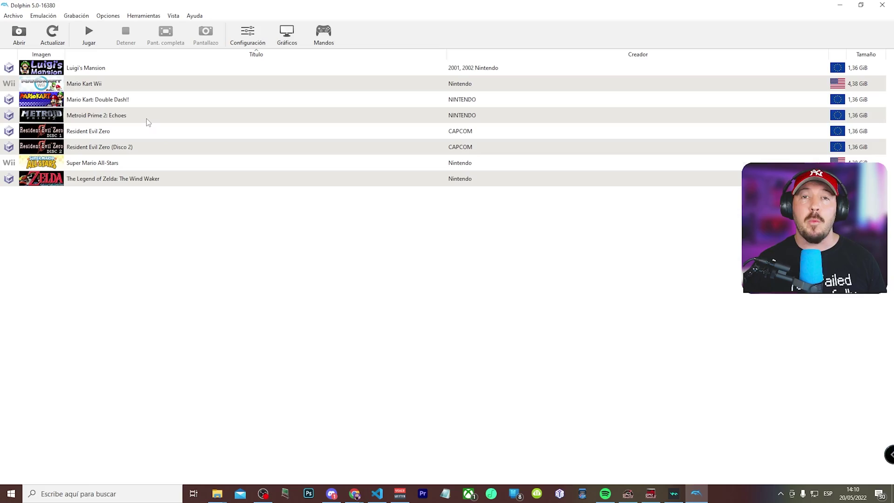
Step: Launch Mario Kart Wii from the game list
left_click(93, 85)
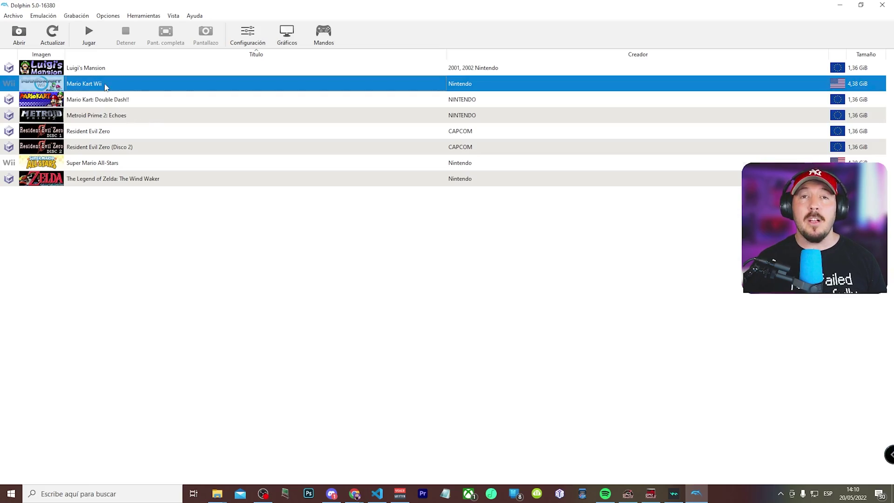
left_click(89, 33)
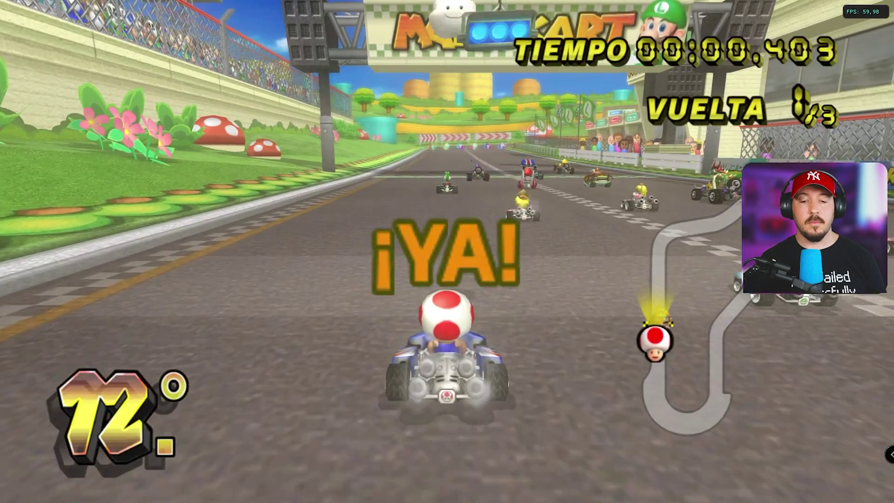